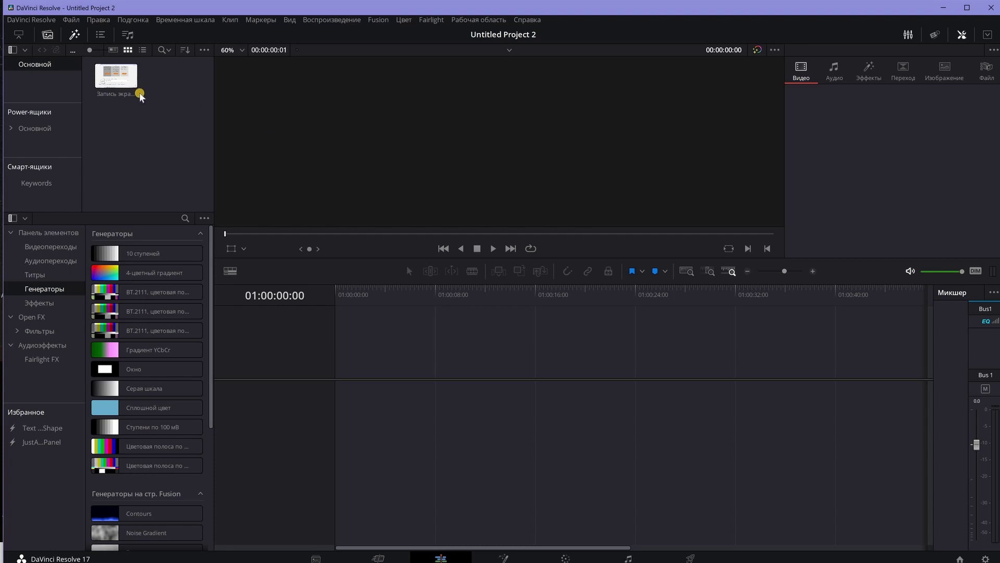
Put the screen recording on Timeline 1, delete its audio clip, and preview it from the start.
{"action": "left_click_drag", "start_coordinate": [111, 75], "coordinate": [378, 455]}
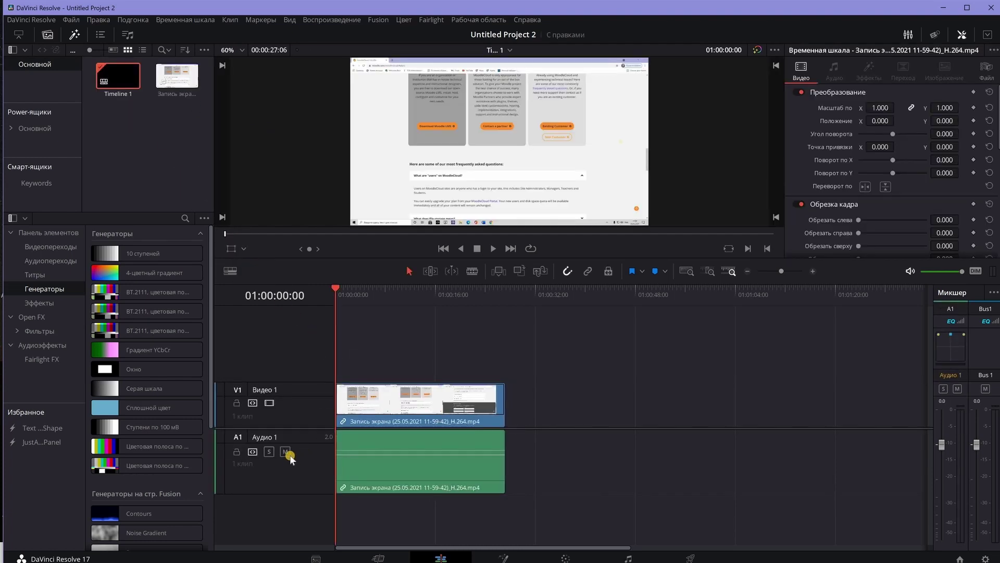
{"action": "left_click", "coordinate": [378, 455]}
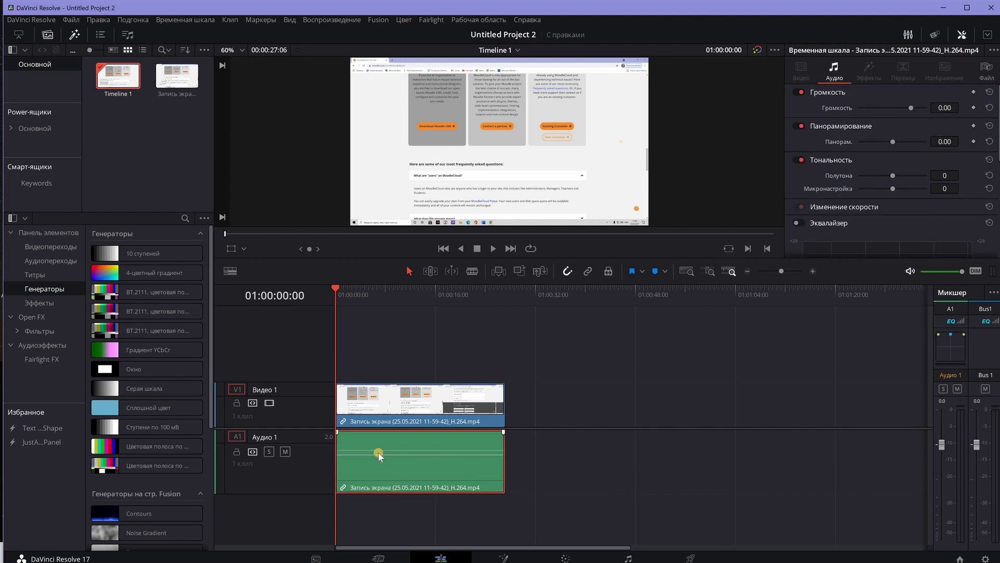
{"action": "key", "text": "Delete"}
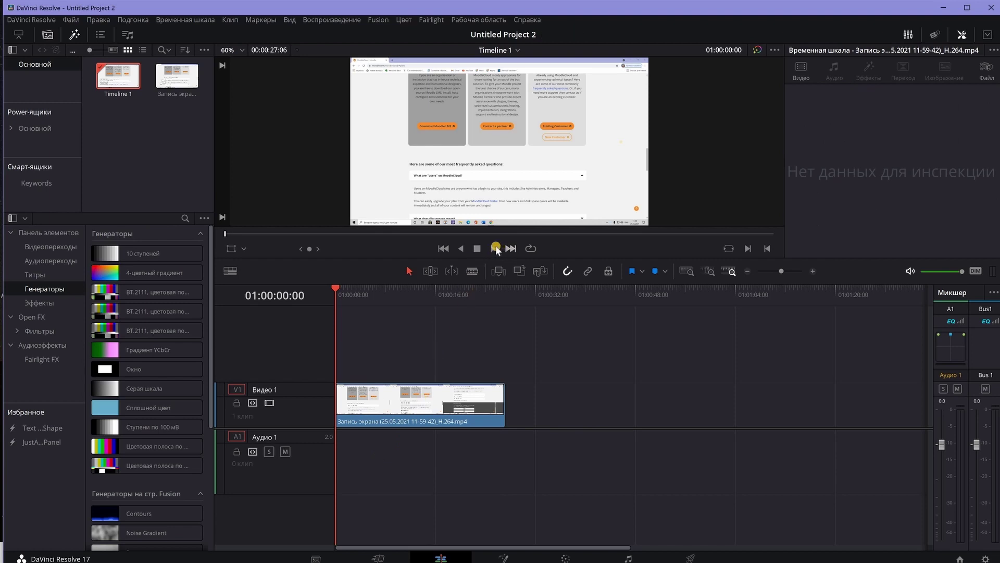
{"action": "left_click", "coordinate": [496, 247]}
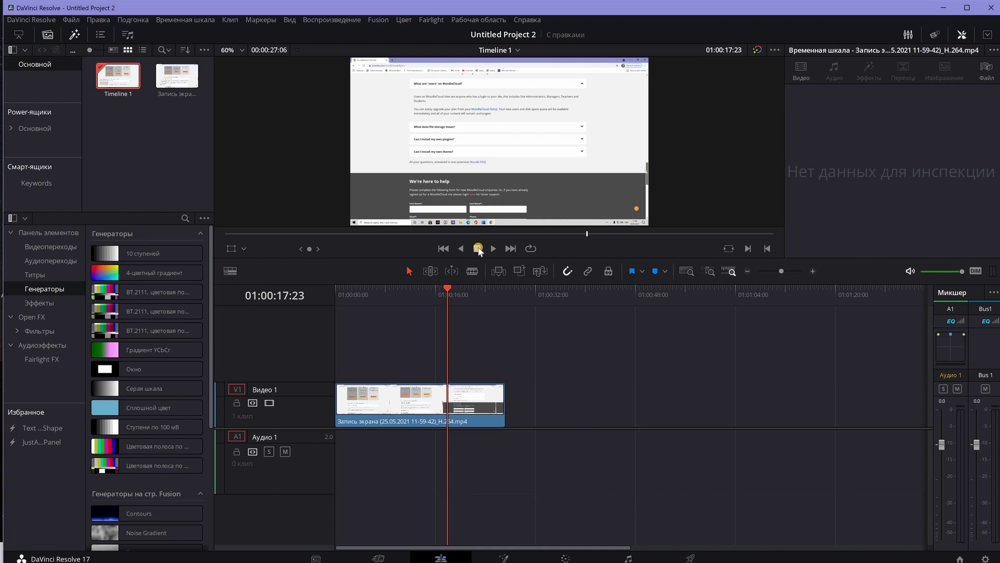
{"action": "left_click", "coordinate": [337, 290]}
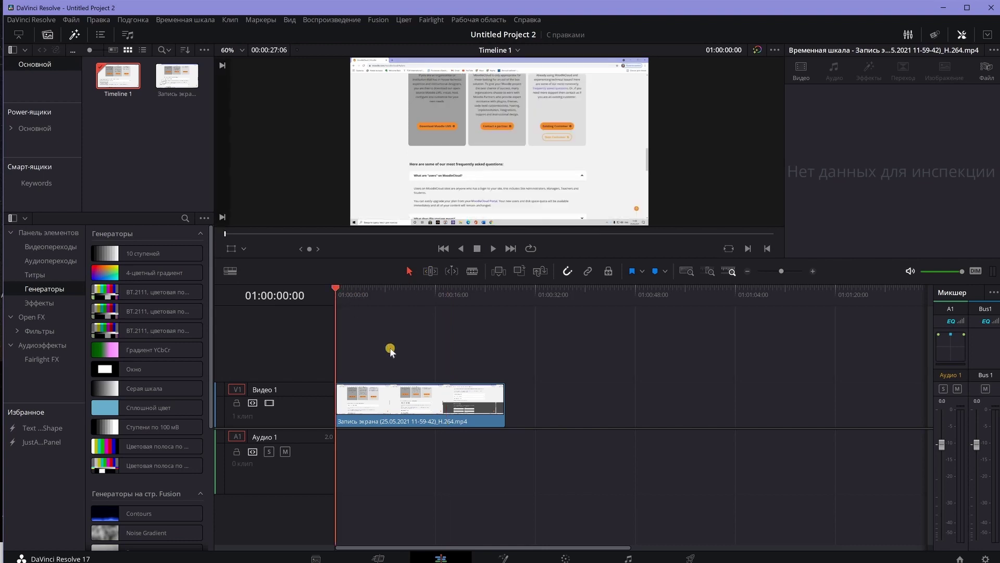
Convert the timeline's video clip into Fusion Clip 1.
{"action": "left_click", "coordinate": [405, 404]}
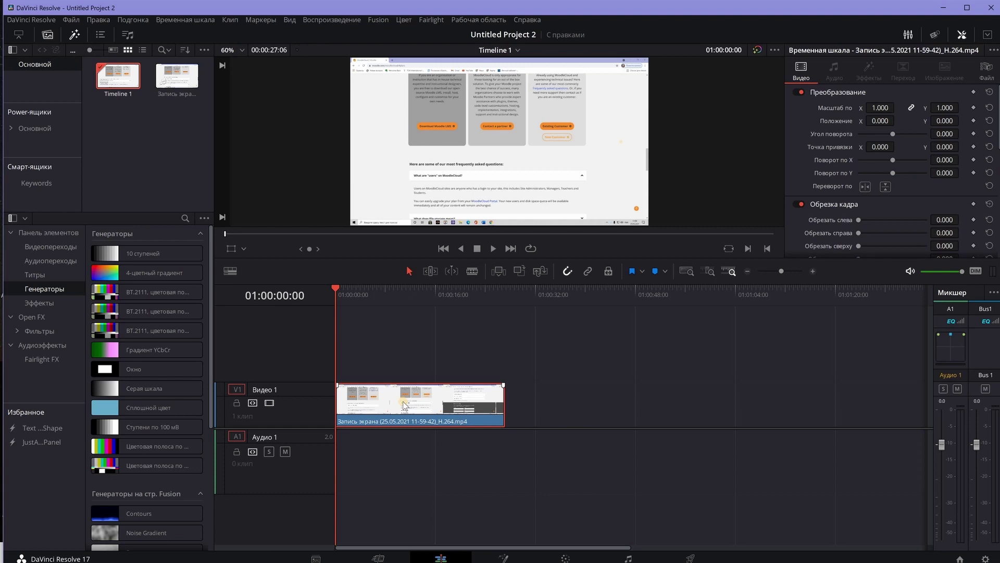
{"action": "right_click", "coordinate": [404, 405]}
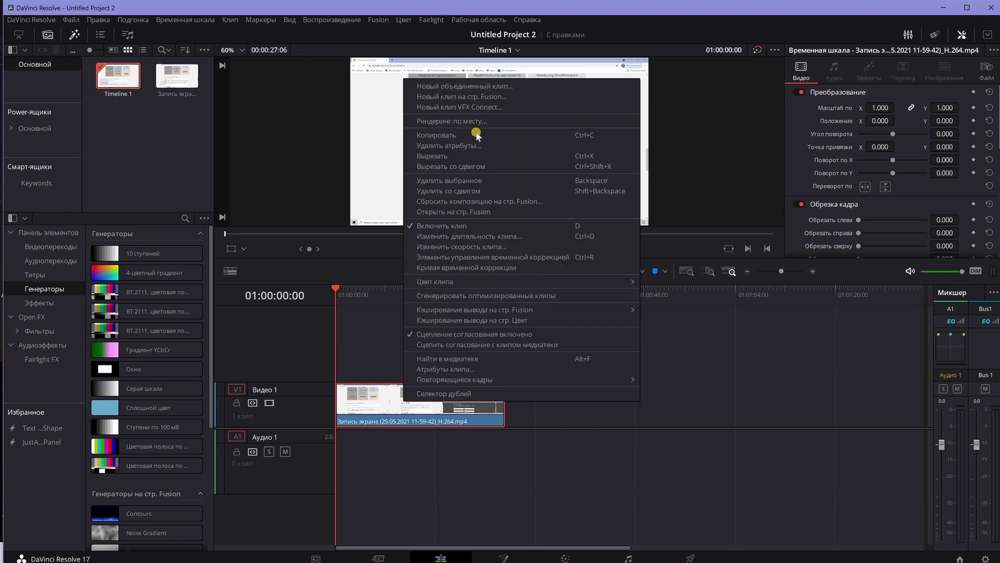
{"action": "left_click", "coordinate": [467, 99]}
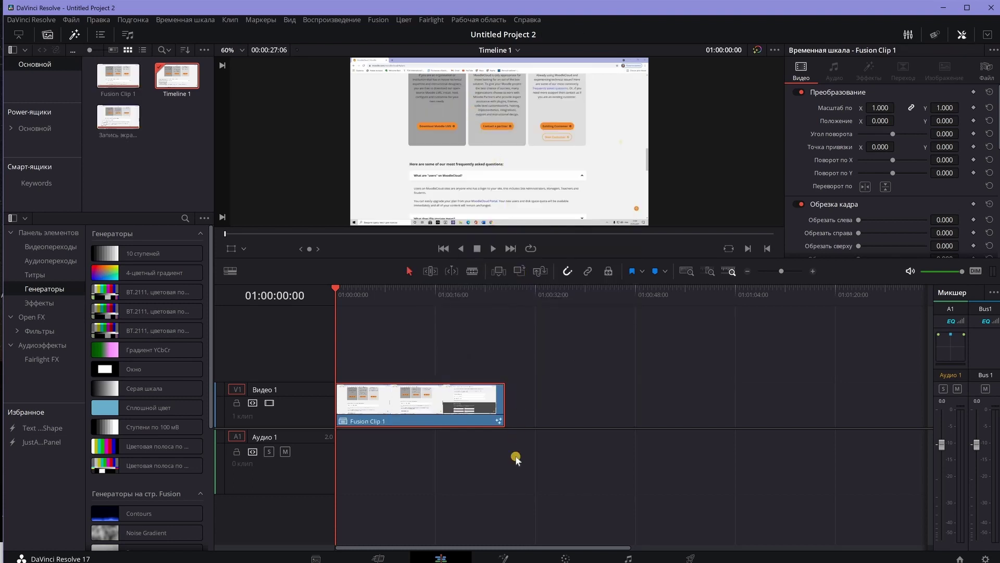
On the Fusion page, spread MediaOut1 right and MediaIn1 toward the middle of the node area.
{"action": "left_click", "coordinate": [503, 558]}
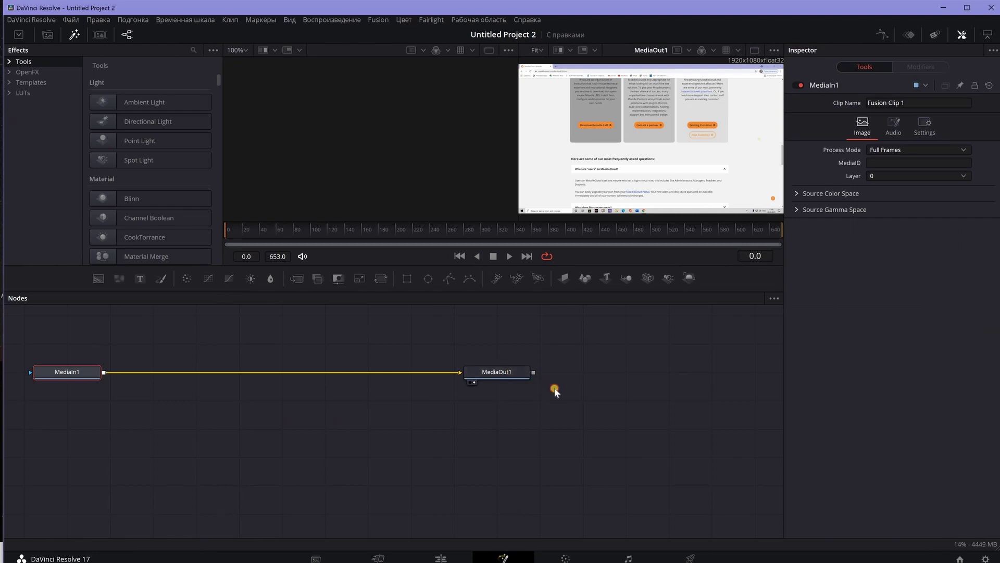
{"action": "left_click_drag", "start_coordinate": [497, 372], "coordinate": [612, 403]}
{"action": "mouse_move", "coordinate": [77, 374]}
{"action": "left_mouse_down"}
{"action": "mouse_move", "coordinate": [211, 419]}
{"action": "mouse_move", "coordinate": [395, 189]}
{"action": "left_mouse_up"}
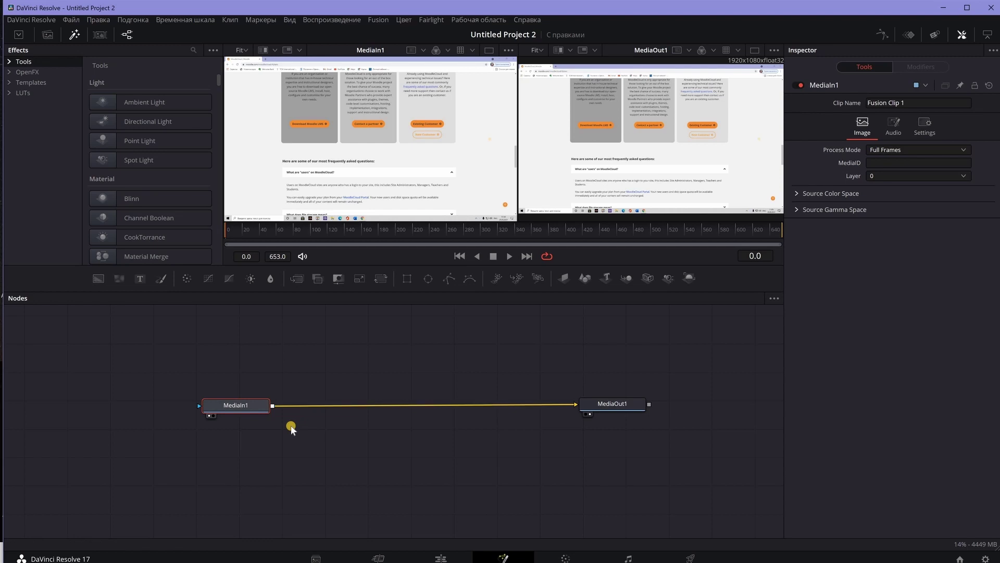
Insert a Tracker node between MediaIn1 and MediaOut1 and drag its pattern over the page text.
{"action": "key", "text": "shift+space"}
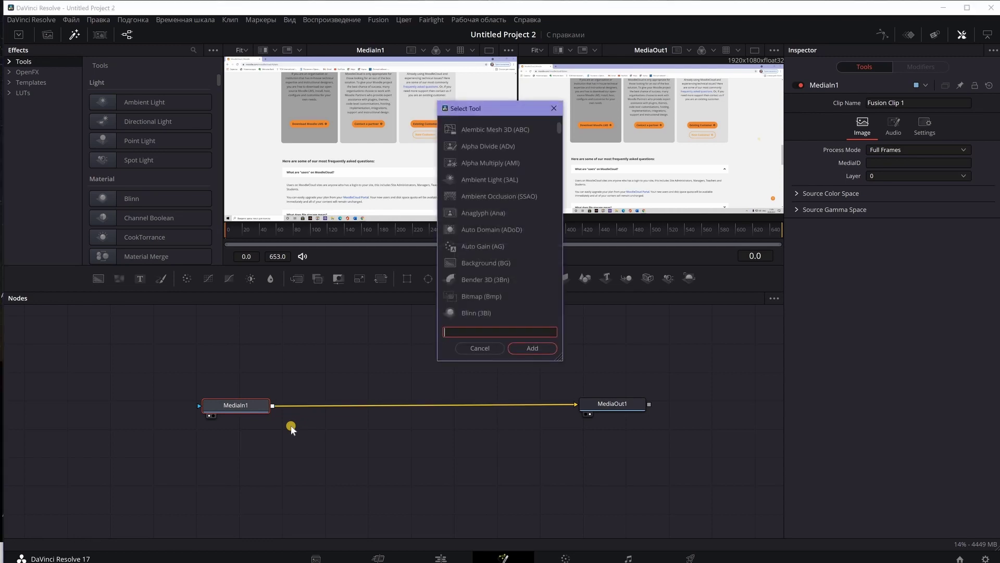
{"action": "type", "text": "tr"}
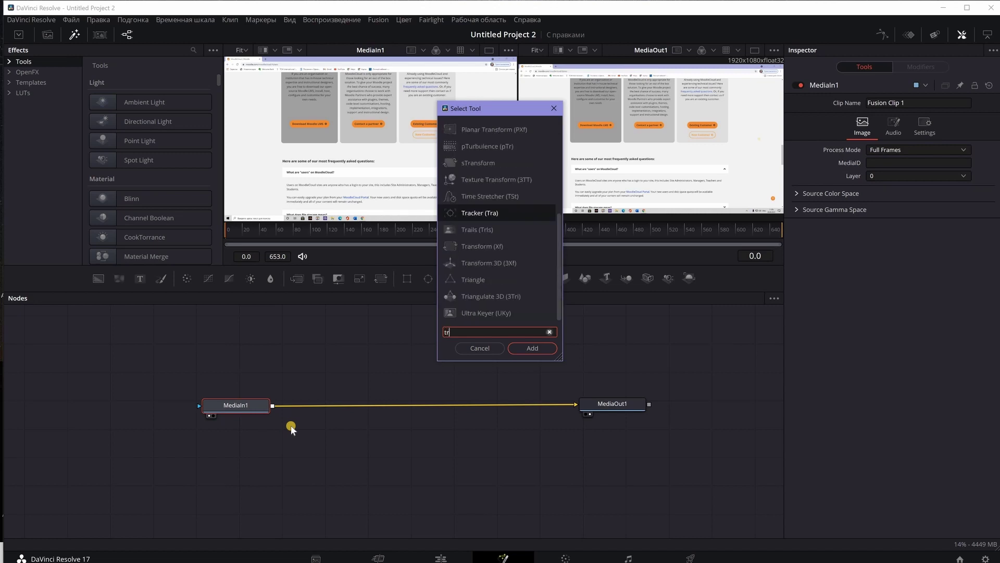
{"action": "left_click", "coordinate": [455, 213]}
{"action": "left_click", "coordinate": [526, 350]}
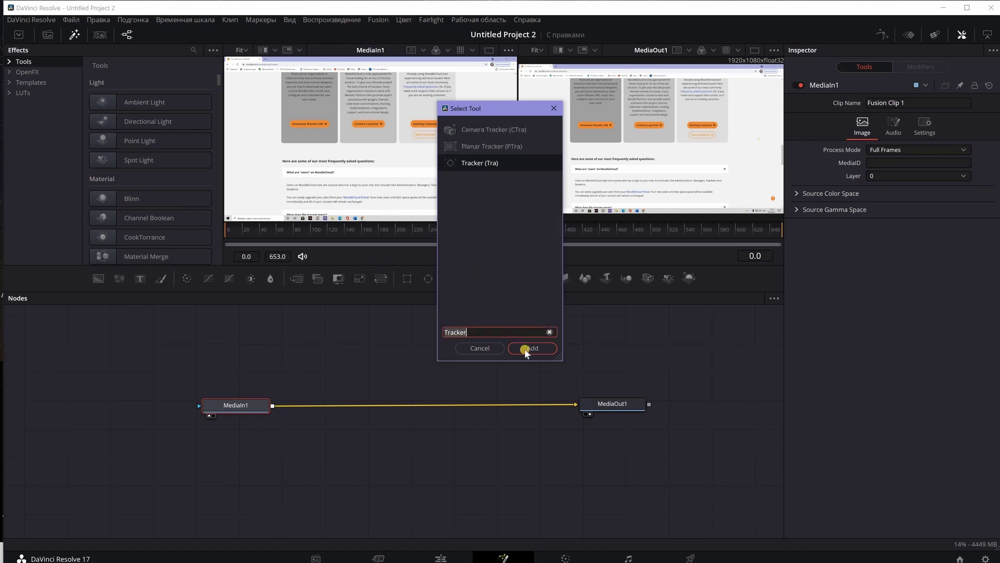
{"action": "left_click", "coordinate": [319, 407]}
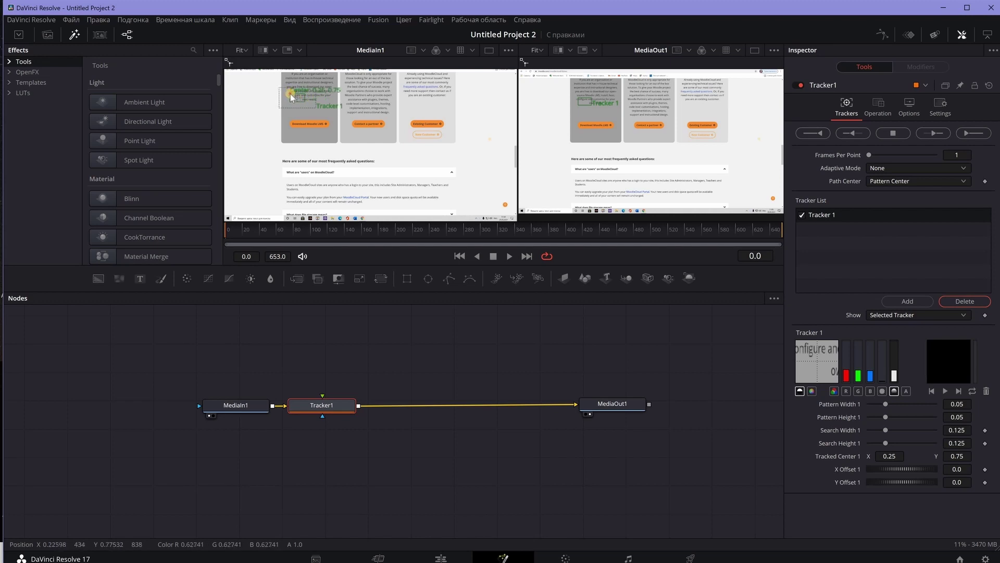
{"action": "mouse_move", "coordinate": [292, 97]}
{"action": "left_mouse_down"}
{"action": "mouse_move", "coordinate": [402, 168]}
{"action": "mouse_move", "coordinate": [410, 181]}
{"action": "mouse_move", "coordinate": [399, 184]}
{"action": "left_mouse_up"}
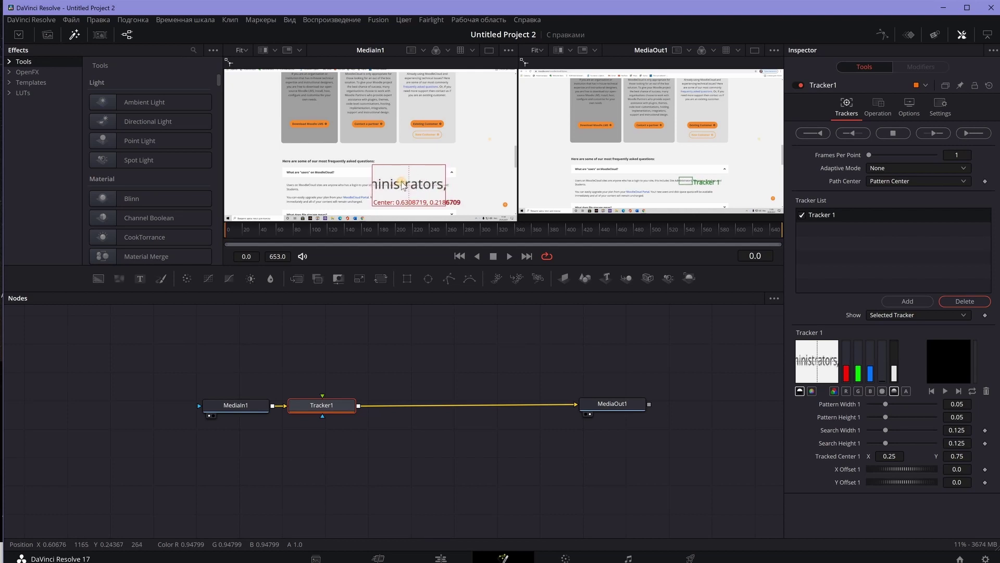
Fine-tune the pattern onto the word, widen the search width to about 0.215, and track forward.
{"action": "left_click_drag", "start_coordinate": [402, 182], "coordinate": [403, 184]}
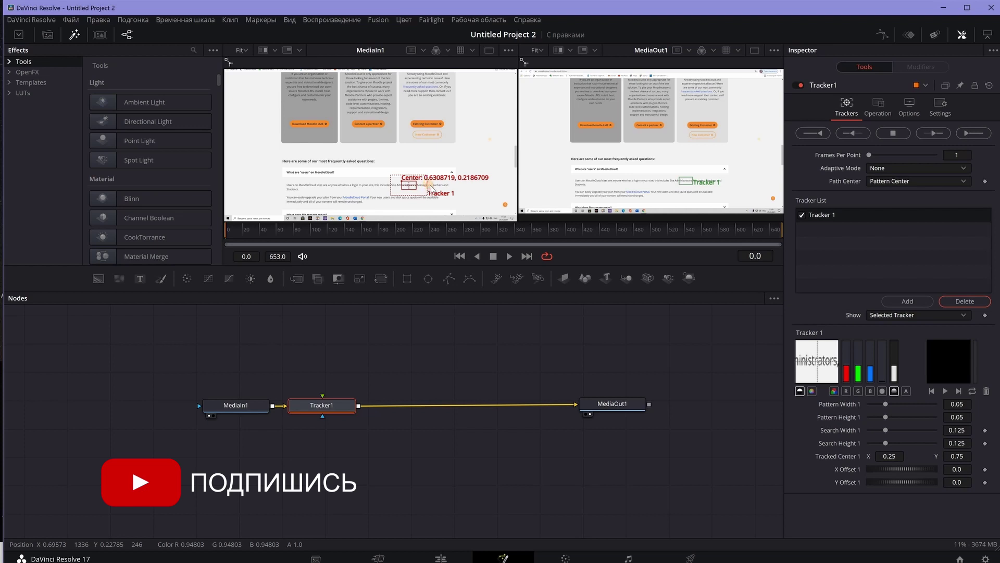
{"action": "left_click_drag", "start_coordinate": [434, 188], "coordinate": [437, 188]}
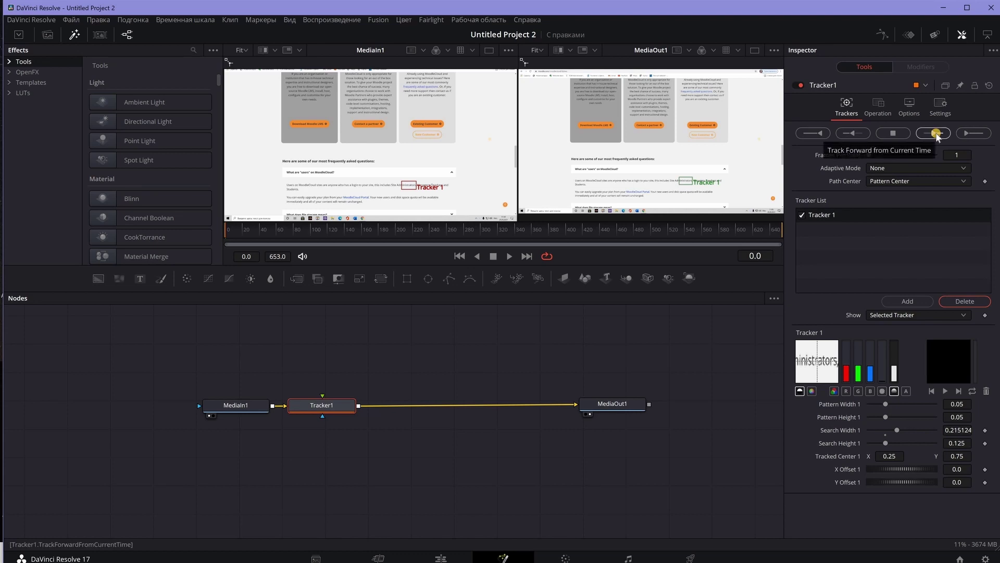
{"action": "left_click", "coordinate": [936, 134]}
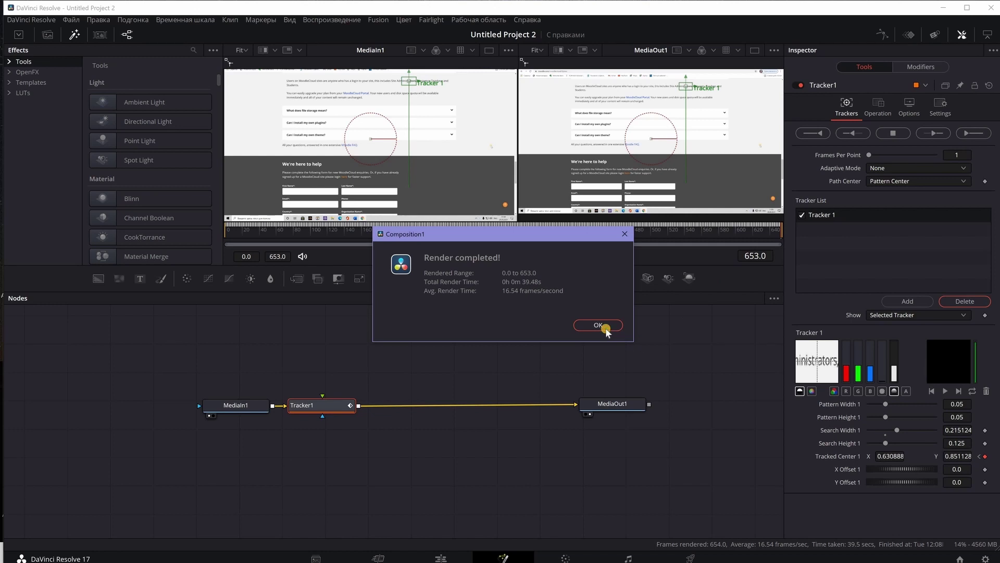
Dismiss the render-completed notice after tracking frames 0–653 and review Tracker1's Adaptive Mode choices.
{"action": "left_click", "coordinate": [599, 325]}
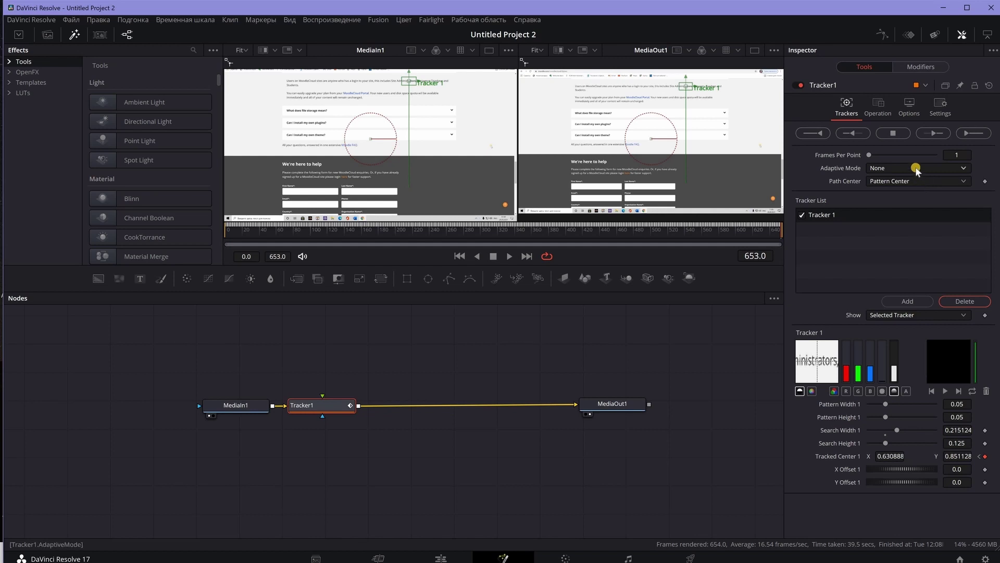
{"action": "left_click", "coordinate": [965, 168]}
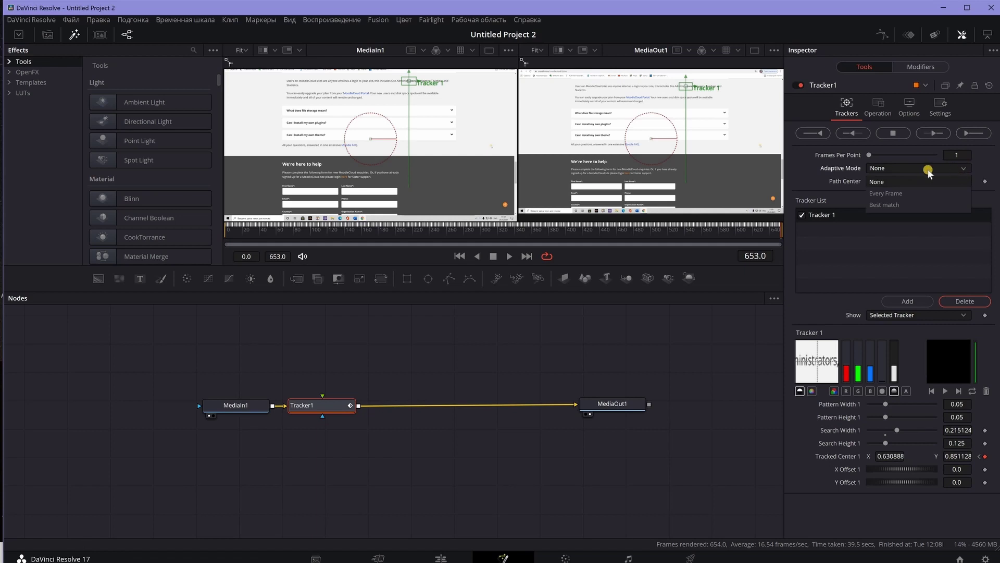
Set Tracker1's operation to Match Move.
{"action": "left_click", "coordinate": [879, 105]}
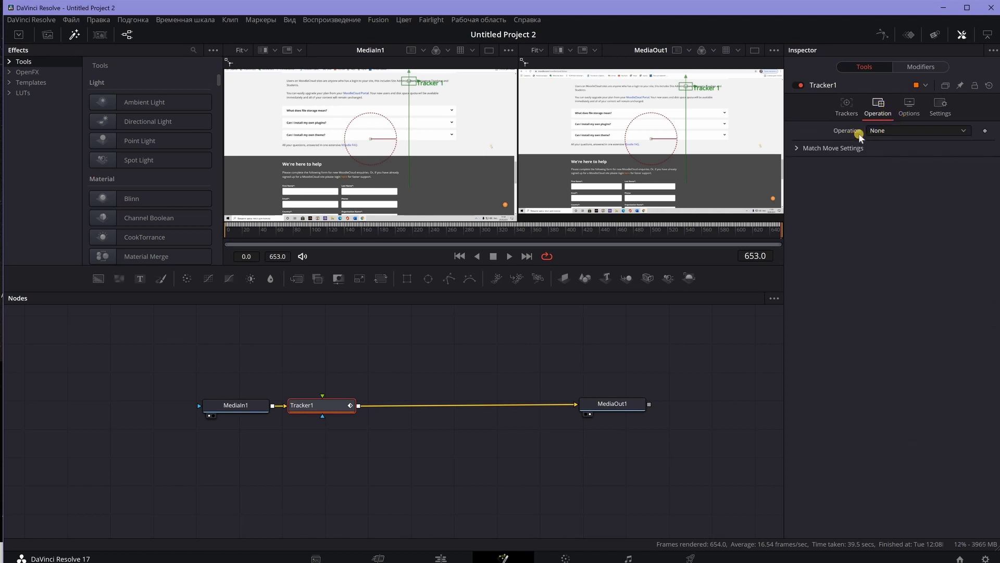
{"action": "left_click", "coordinate": [954, 137]}
{"action": "left_click", "coordinate": [912, 155]}
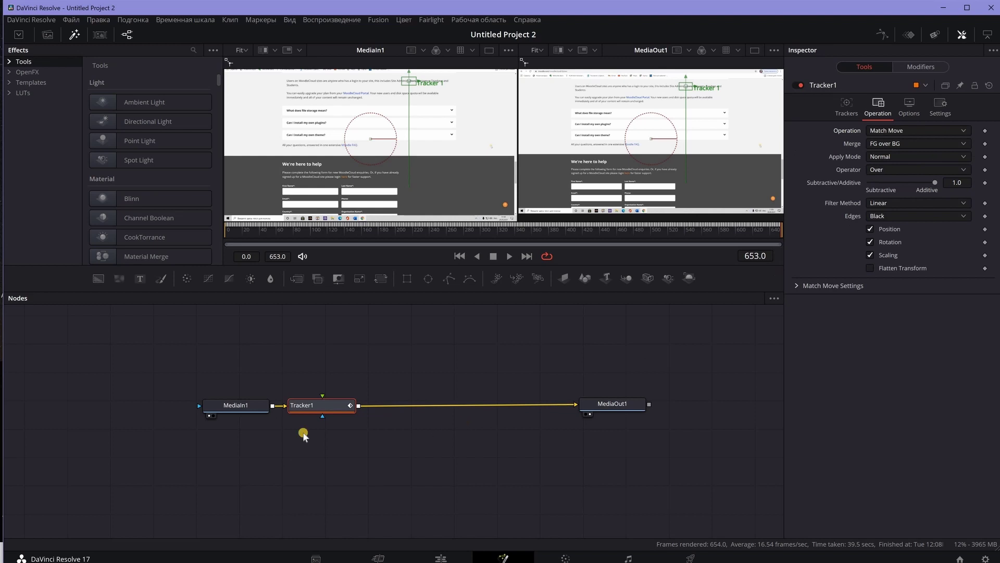
Line up MediaIn1, Tracker1 and MediaOut1 in a row and return near frame 0.
{"action": "left_click_drag", "start_coordinate": [229, 405], "coordinate": [207, 379]}
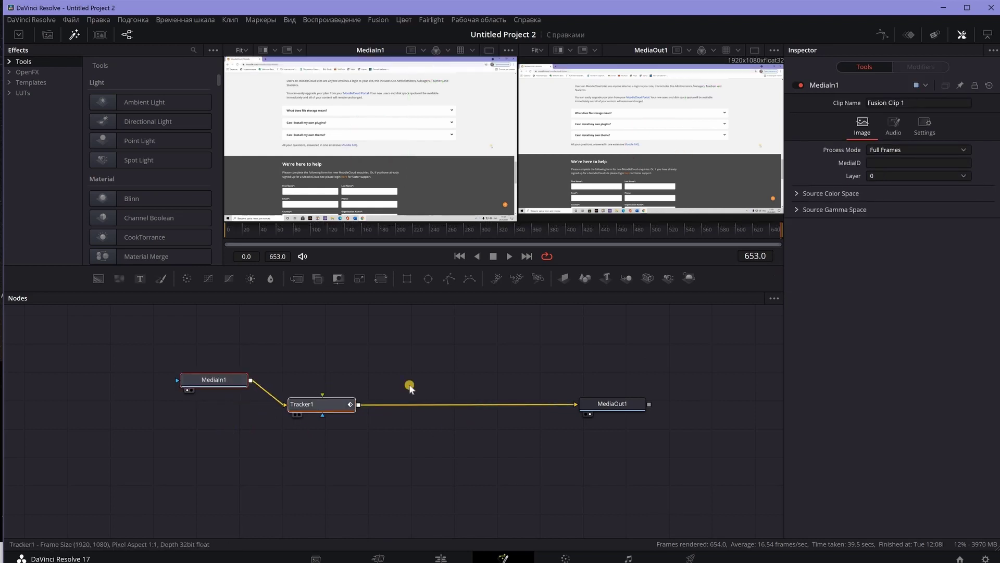
{"action": "left_click_drag", "start_coordinate": [312, 404], "coordinate": [307, 381]}
{"action": "left_click_drag", "start_coordinate": [605, 404], "coordinate": [595, 385]}
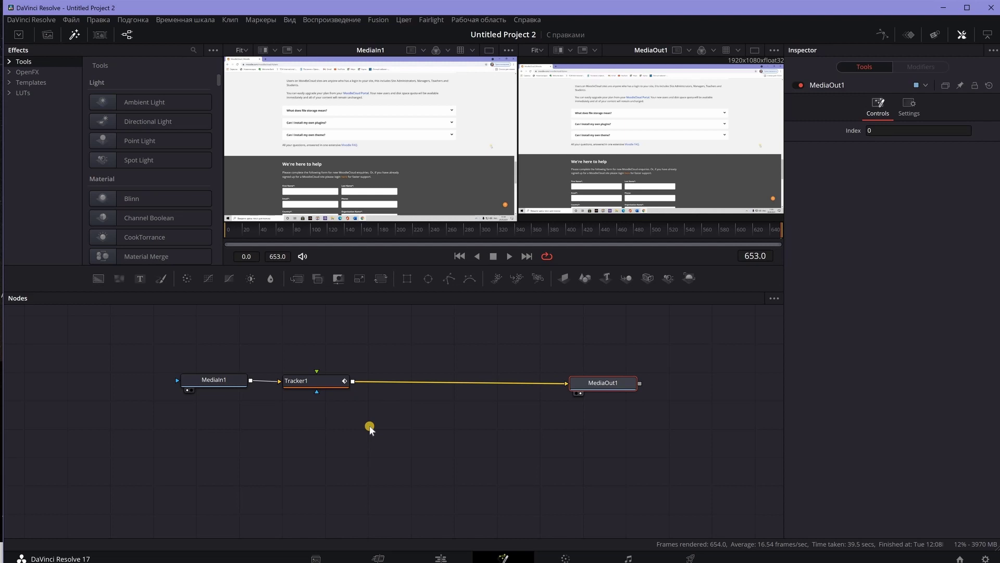
{"action": "left_click", "coordinate": [227, 230]}
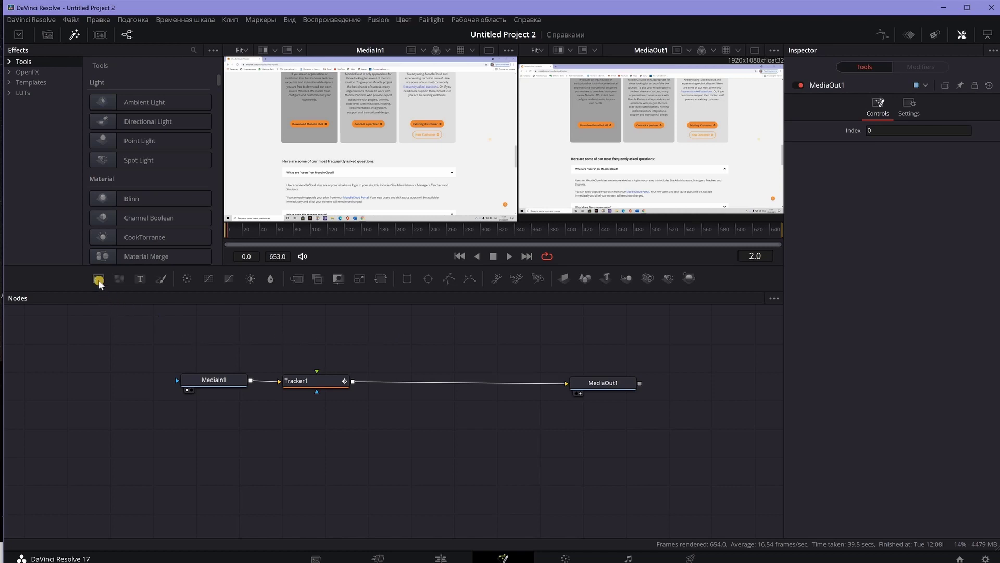
Add a Background1 node, view it in the left viewer, and colour it pure red (#ff0000).
{"action": "mouse_move", "coordinate": [98, 281]}
{"action": "left_mouse_down"}
{"action": "mouse_move", "coordinate": [250, 348]}
{"action": "mouse_move", "coordinate": [208, 359]}
{"action": "left_mouse_up"}
{"action": "left_click", "coordinate": [209, 355]}
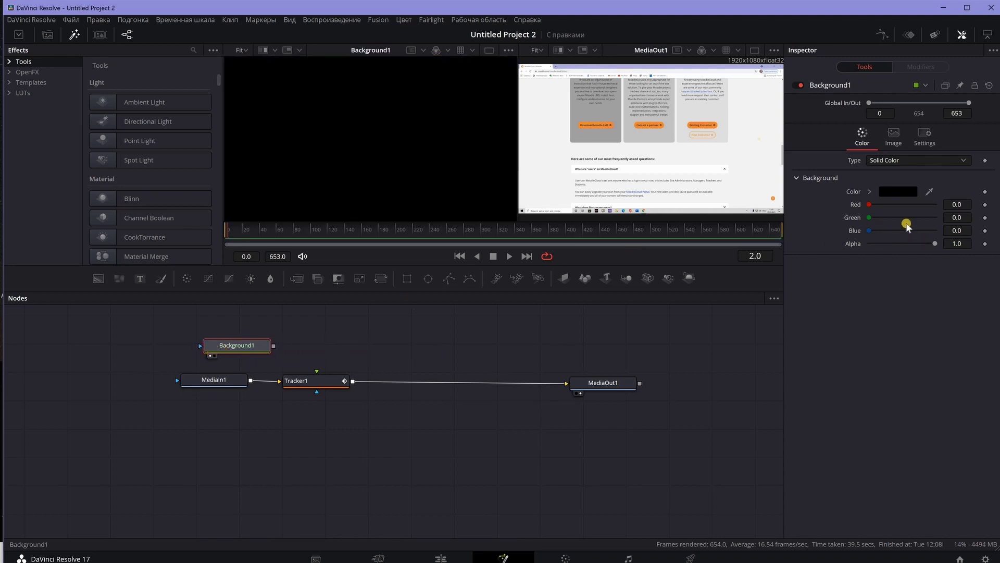
{"action": "left_click", "coordinate": [898, 191]}
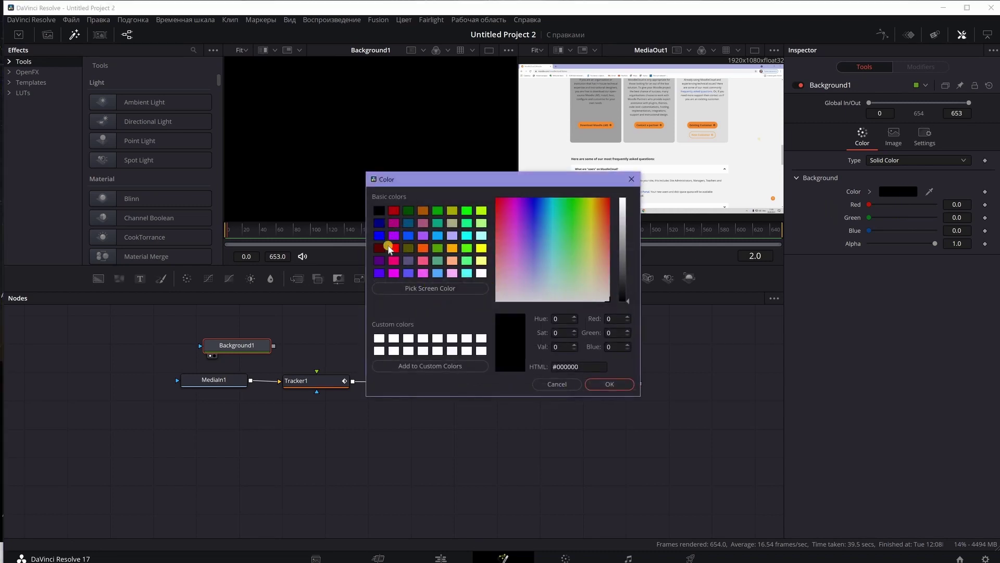
{"action": "left_click", "coordinate": [393, 248]}
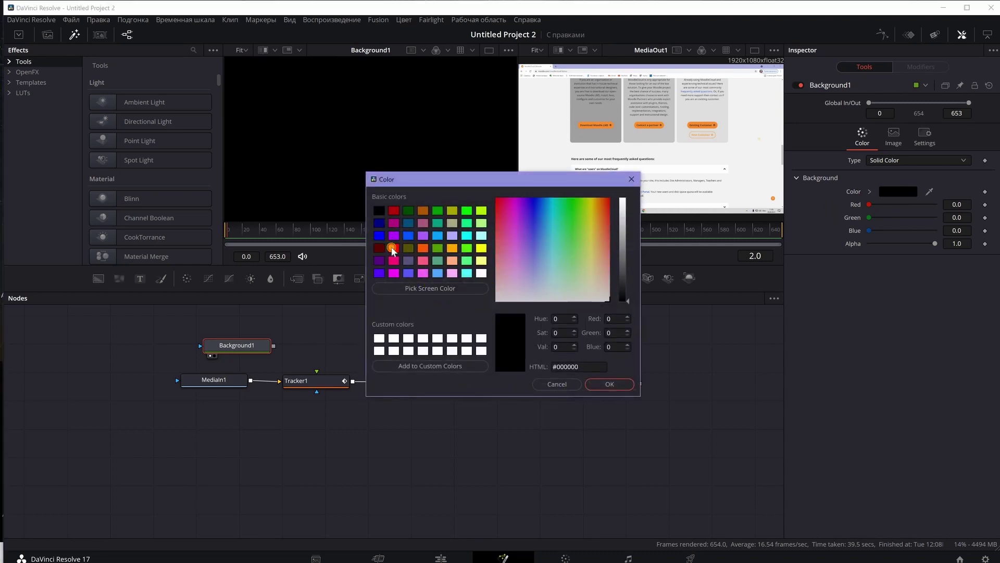
{"action": "left_click", "coordinate": [610, 384]}
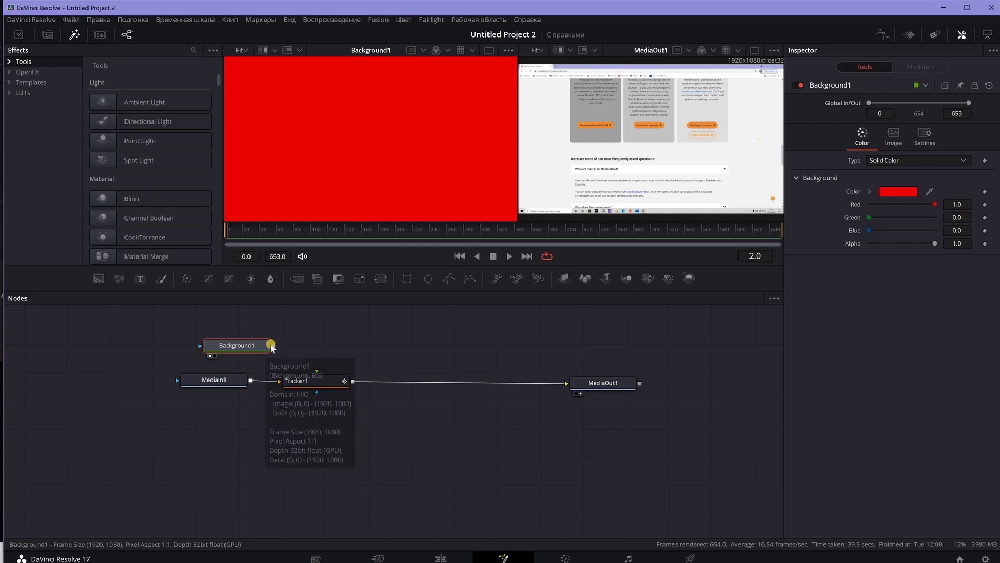
Mask Background1 with a Rectangle1 mask and check the mask and red background in the viewer.
{"action": "left_click", "coordinate": [408, 280]}
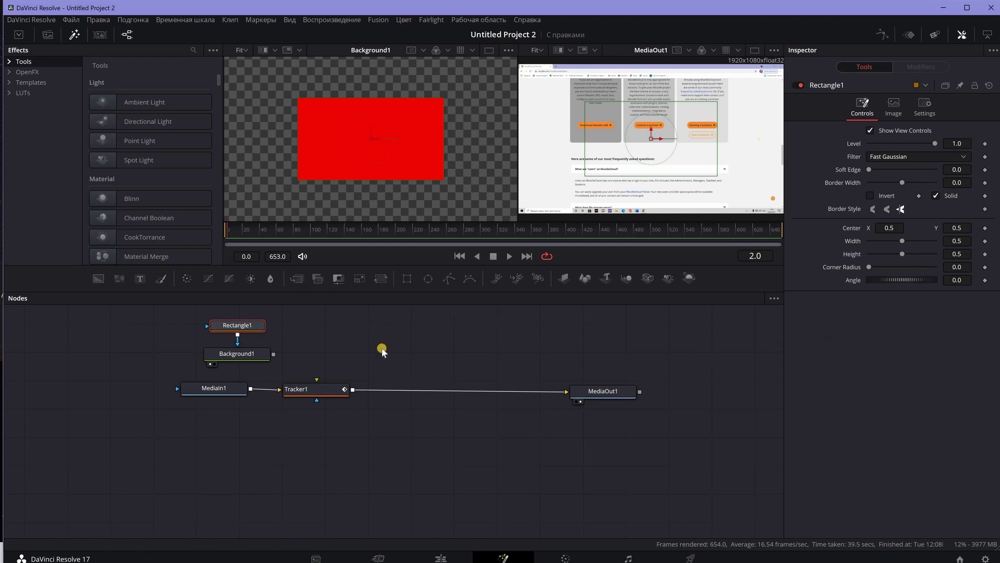
{"action": "left_click", "coordinate": [216, 335]}
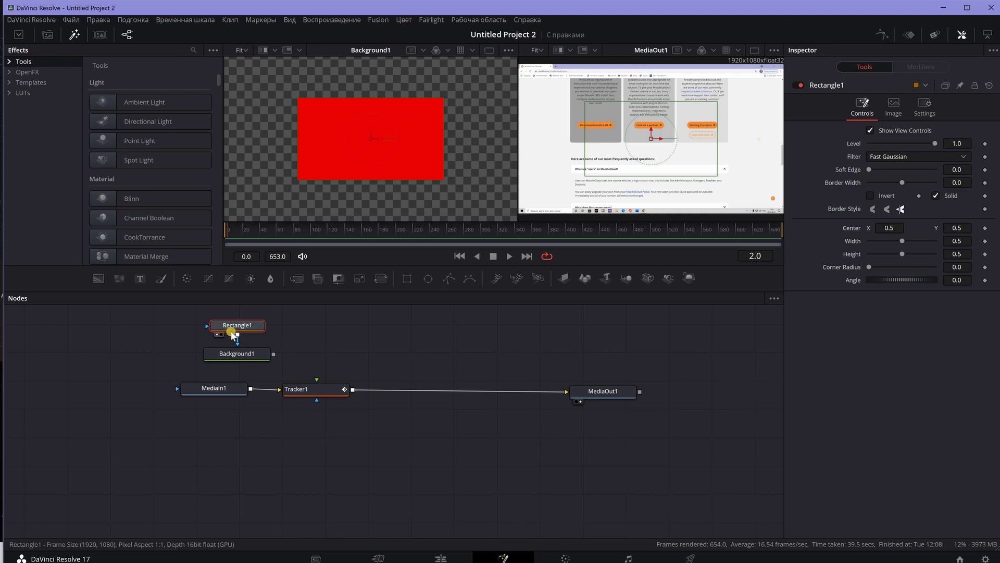
{"action": "left_click", "coordinate": [210, 366]}
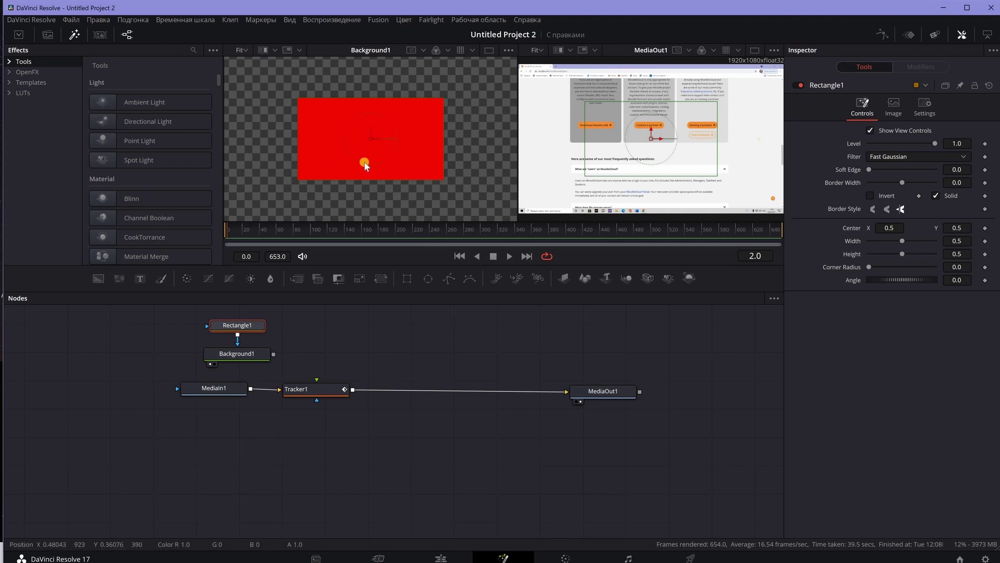
Move the rectangle down-right to about 0.63, 0.25 and turn Solid off.
{"action": "left_click", "coordinate": [651, 138]}
{"action": "left_click_drag", "start_coordinate": [652, 138], "coordinate": [687, 179]}
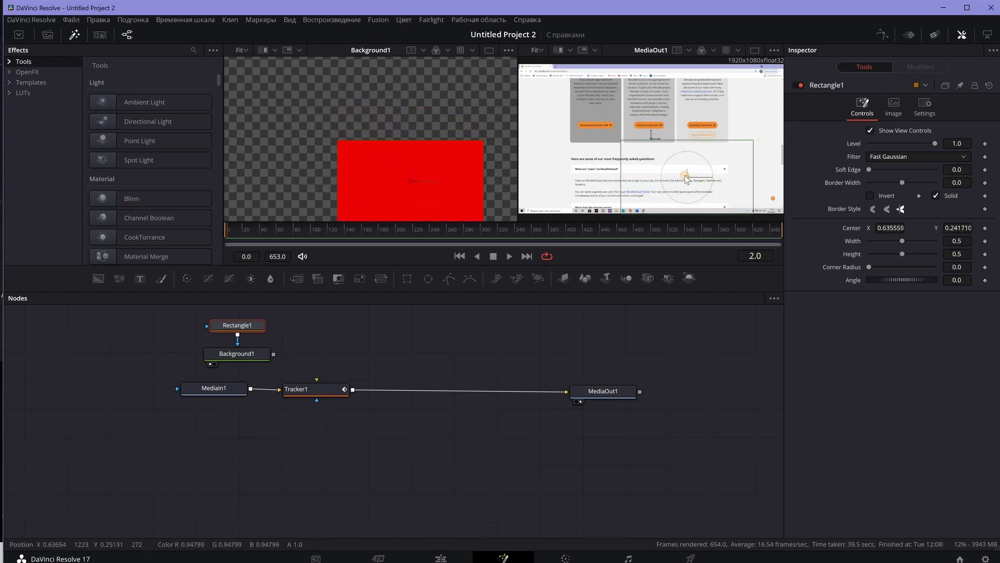
{"action": "left_click_drag", "start_coordinate": [686, 179], "coordinate": [685, 176]}
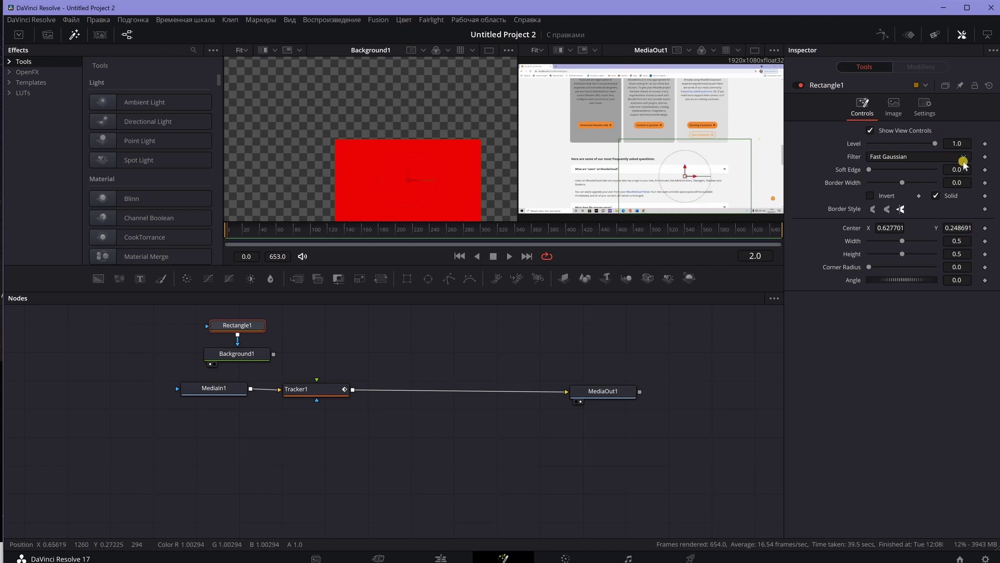
{"action": "left_click", "coordinate": [936, 196]}
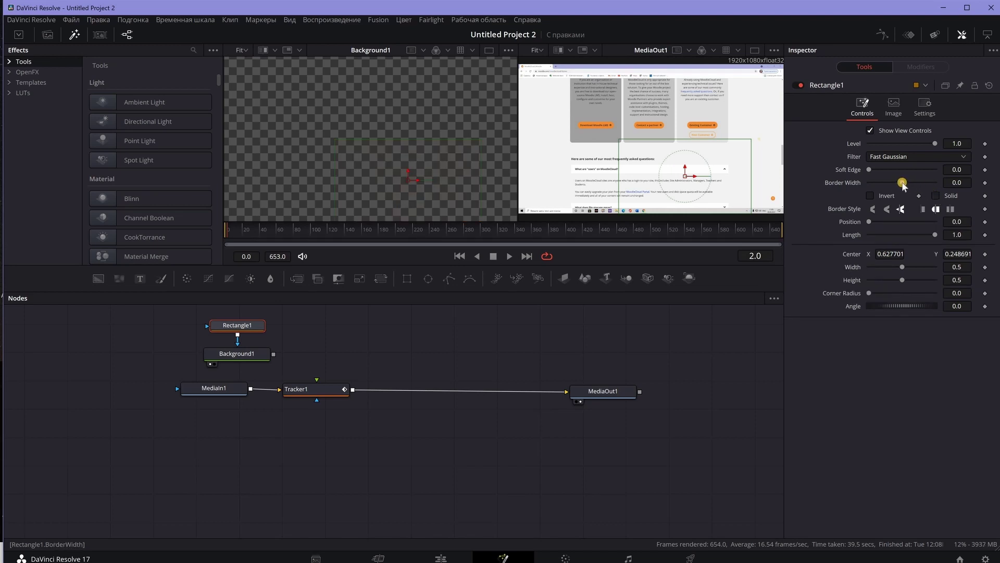
Give Rectangle1 a 0.025 border and narrow its width to about 0.386.
{"action": "left_click_drag", "start_coordinate": [902, 184], "coordinate": [911, 180]}
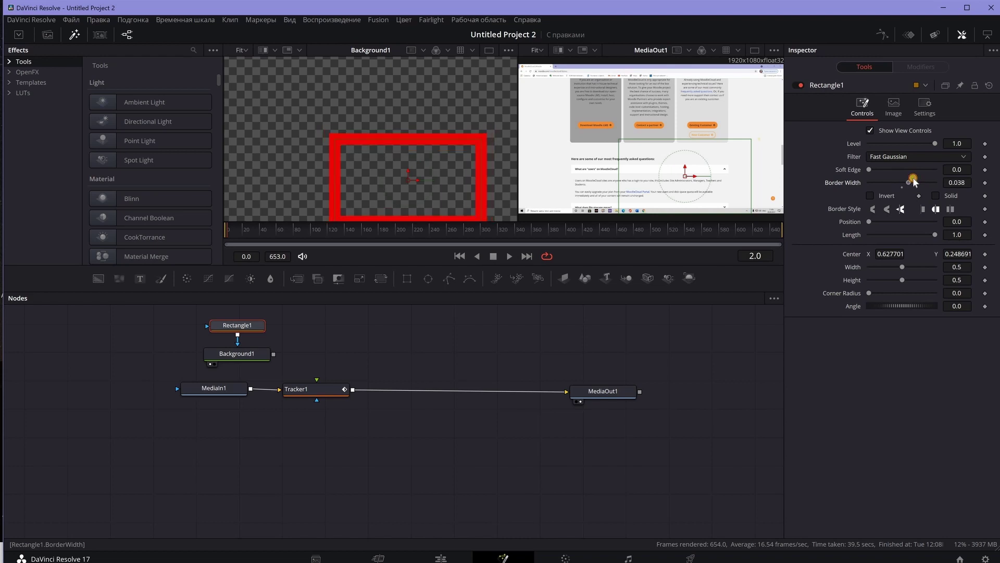
{"action": "left_click_drag", "start_coordinate": [910, 181], "coordinate": [907, 180]}
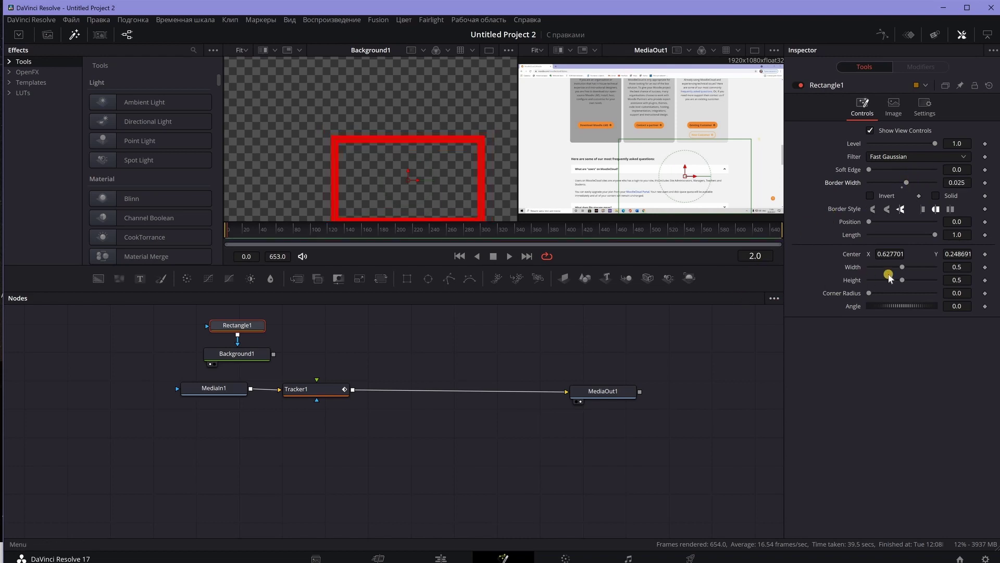
{"action": "left_click_drag", "start_coordinate": [901, 267], "coordinate": [892, 266]}
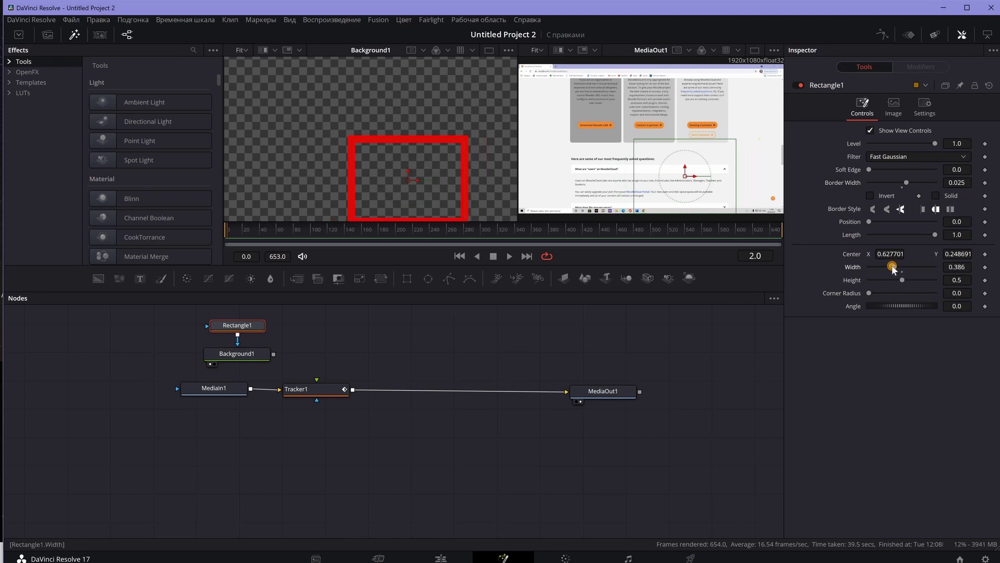
Narrow Rectangle1 to width 0.252 and centre it over the user-roles line of text.
{"action": "left_click_drag", "start_coordinate": [891, 267], "coordinate": [874, 284]}
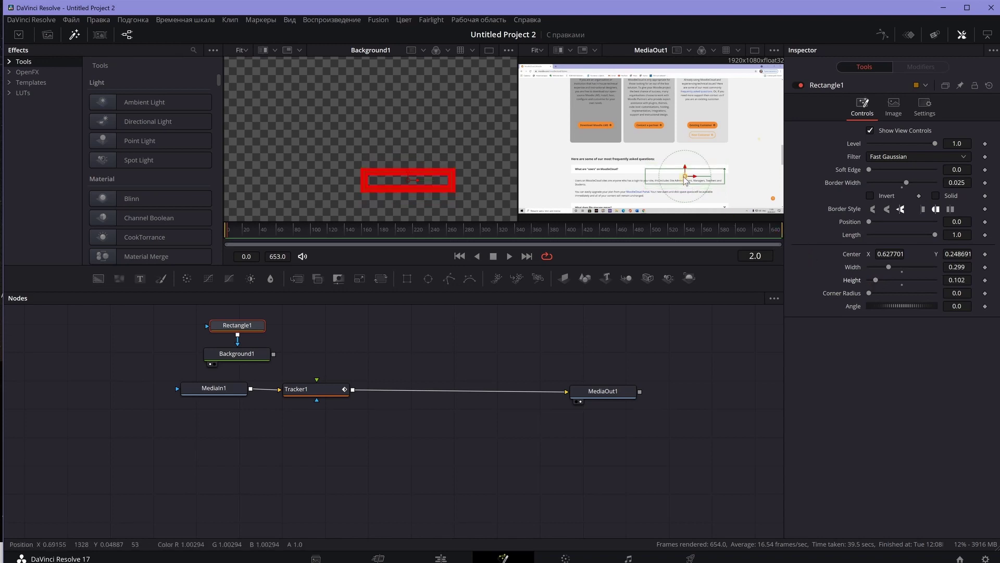
{"action": "left_click_drag", "start_coordinate": [690, 185], "coordinate": [693, 184]}
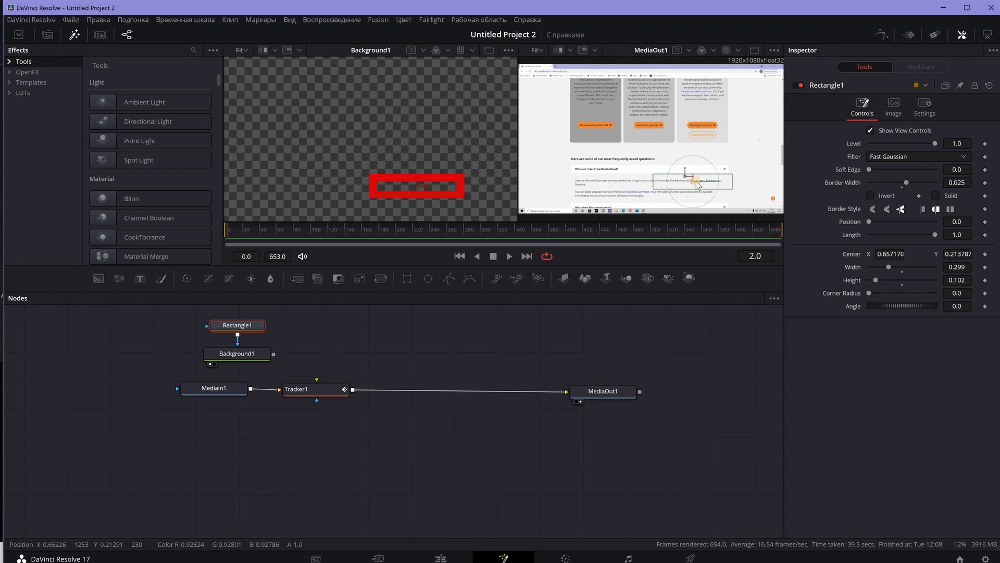
{"action": "left_click_drag", "start_coordinate": [705, 183], "coordinate": [709, 184]}
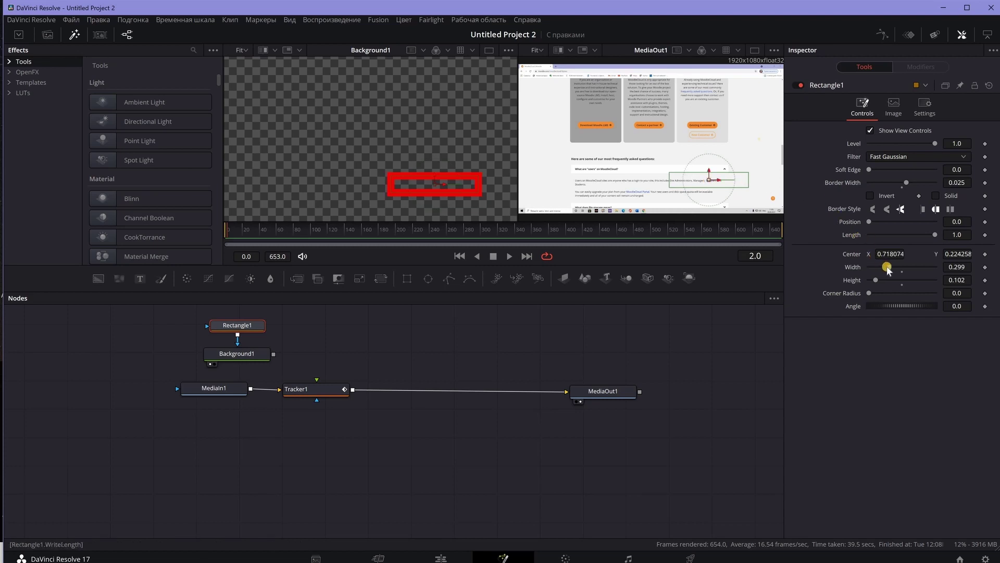
{"action": "left_click_drag", "start_coordinate": [886, 267], "coordinate": [884, 266]}
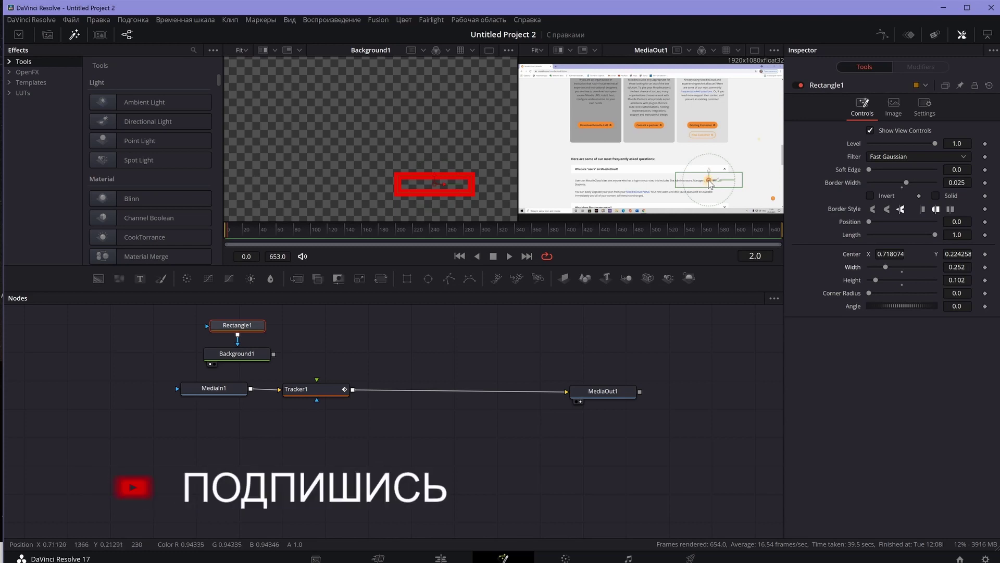
{"action": "left_click_drag", "start_coordinate": [710, 185], "coordinate": [702, 180]}
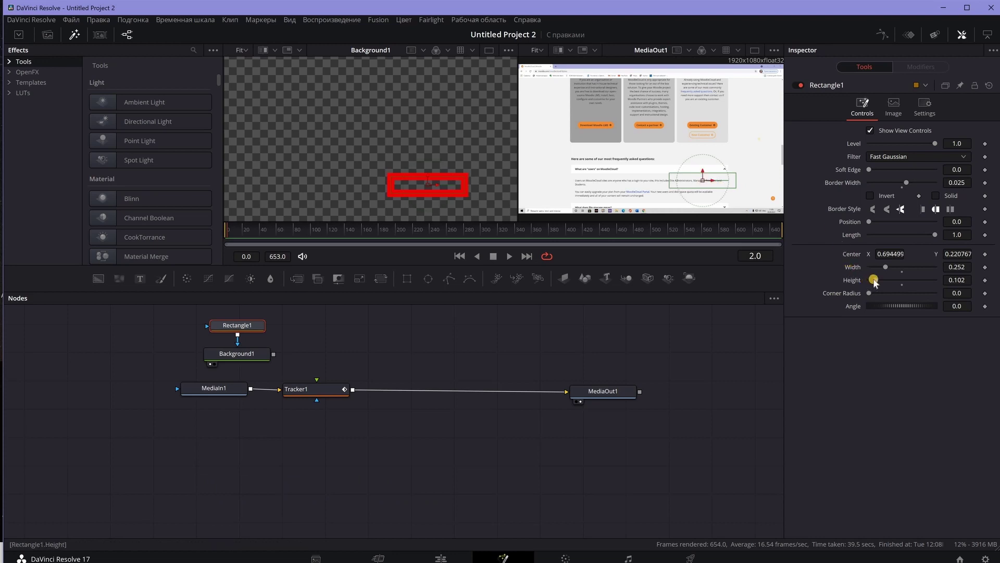
Set height 0.055 and border 0.006, then feed Background1 into Tracker1's foreground.
{"action": "left_click_drag", "start_coordinate": [872, 280], "coordinate": [870, 281]}
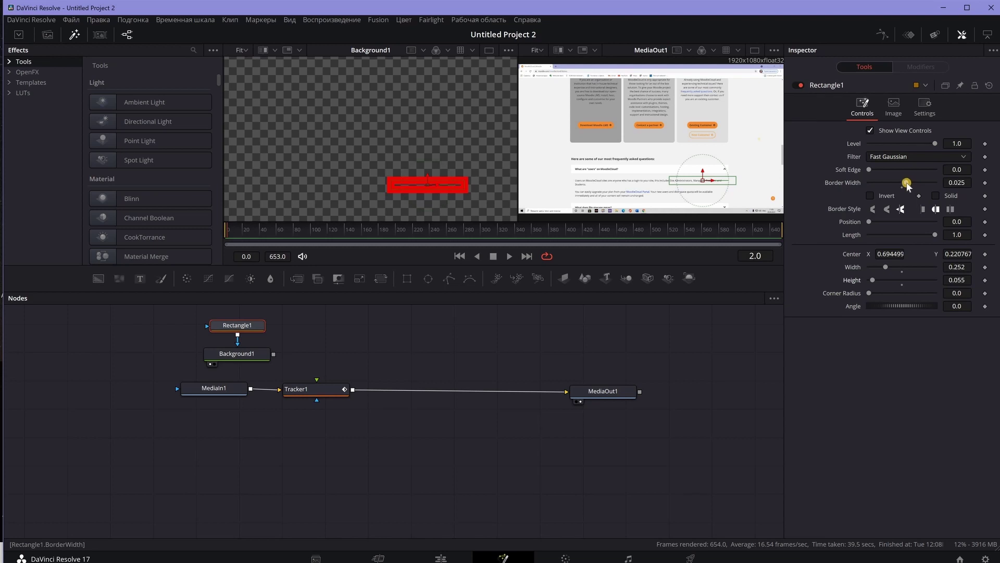
{"action": "left_click_drag", "start_coordinate": [904, 186], "coordinate": [903, 185]}
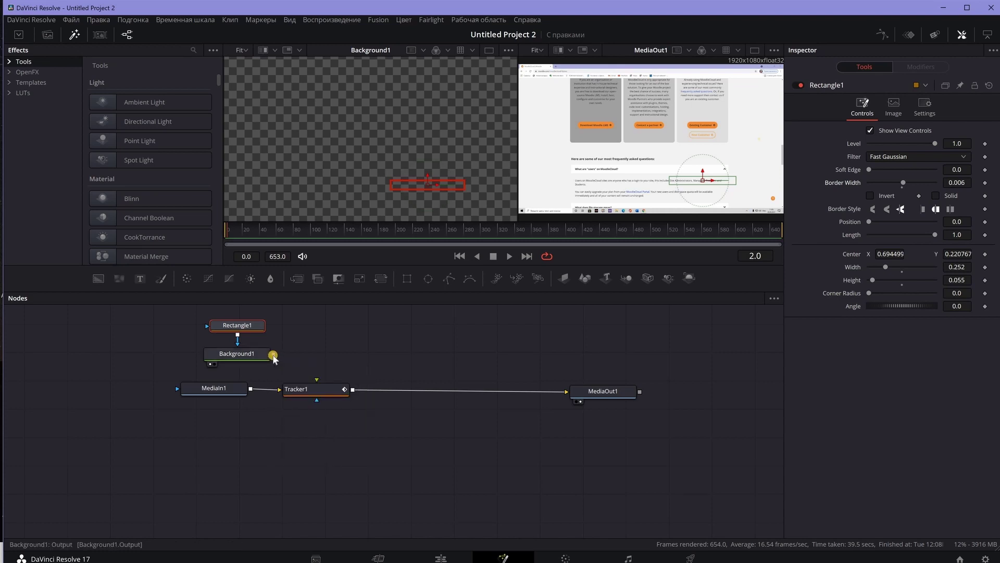
{"action": "left_click_drag", "start_coordinate": [273, 355], "coordinate": [316, 381]}
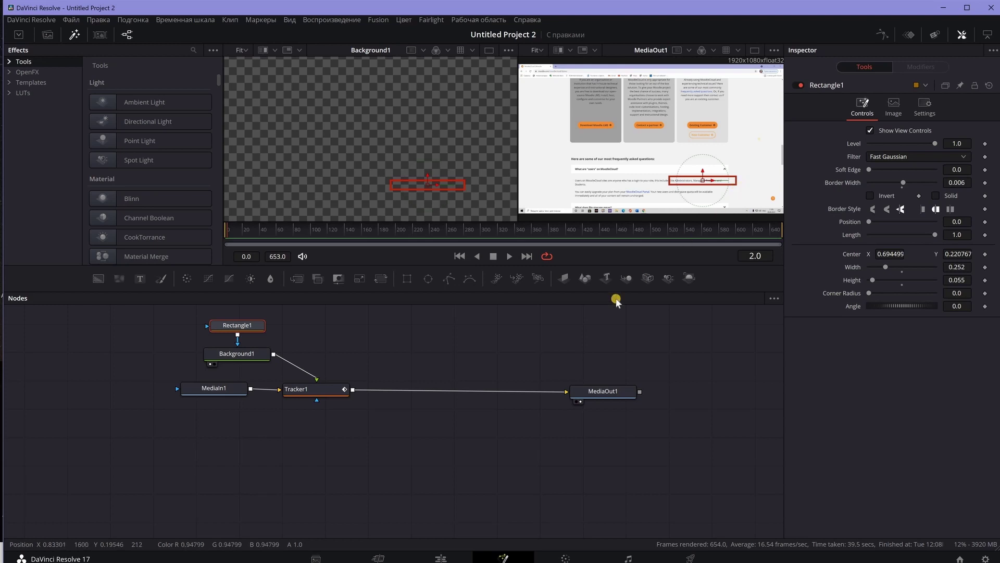
Preview the red outline tracking the FAQ text up to frame 506, then switch to the Edit page.
{"action": "left_click", "coordinate": [508, 257]}
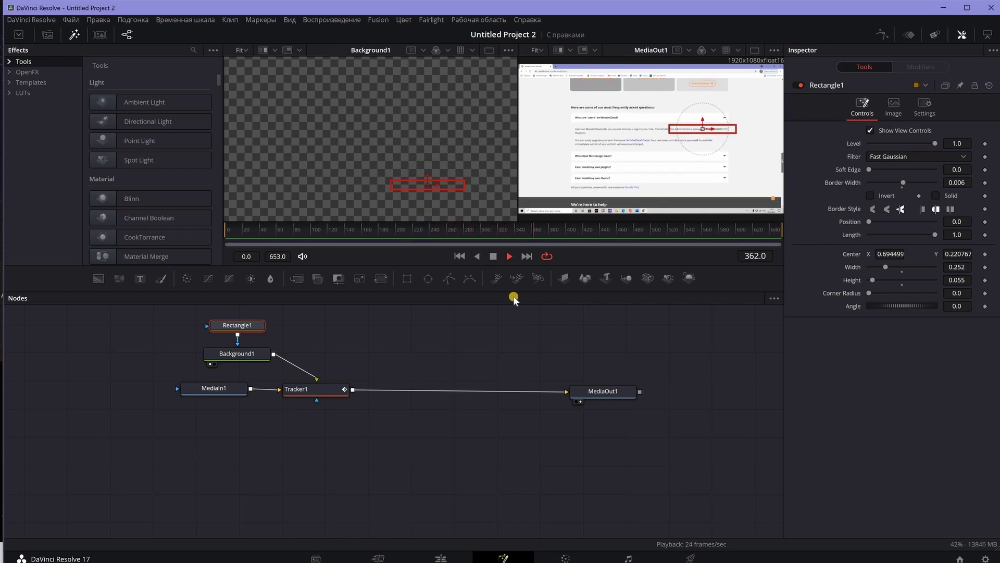
{"action": "left_click", "coordinate": [493, 257]}
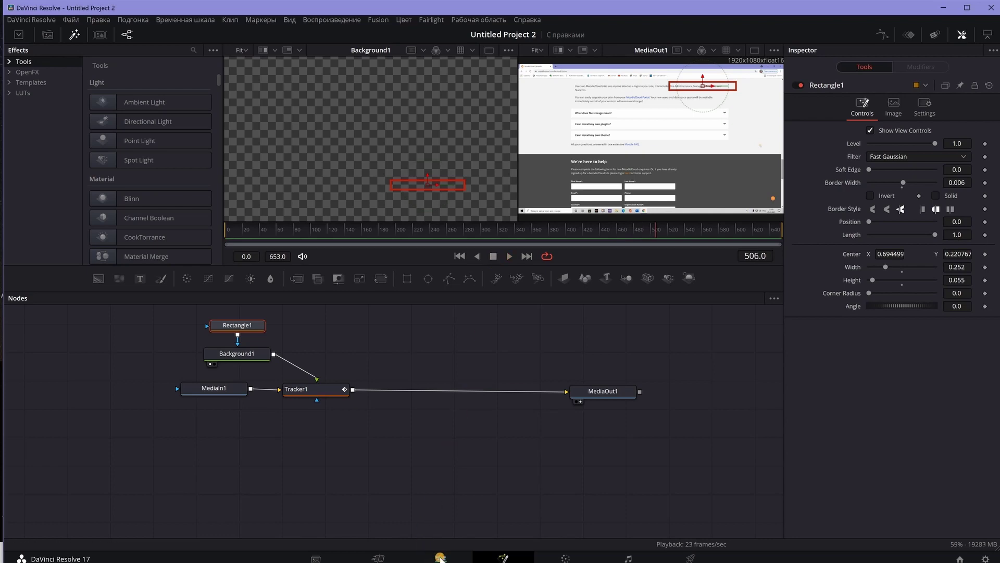
{"action": "left_click", "coordinate": [440, 558]}
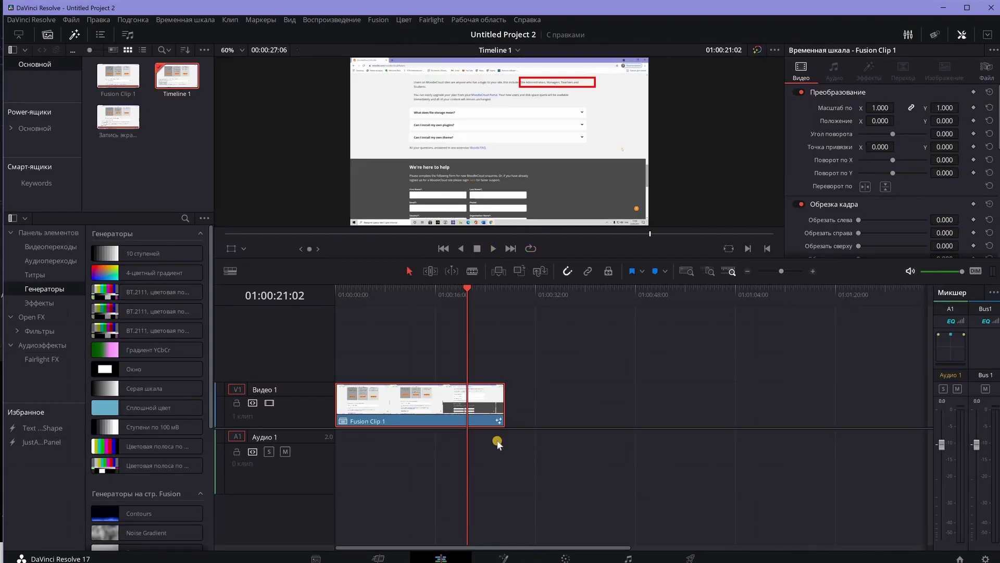
Jump to the timeline's first frame and play the finished clip in full-screen preview.
{"action": "left_click", "coordinate": [336, 293]}
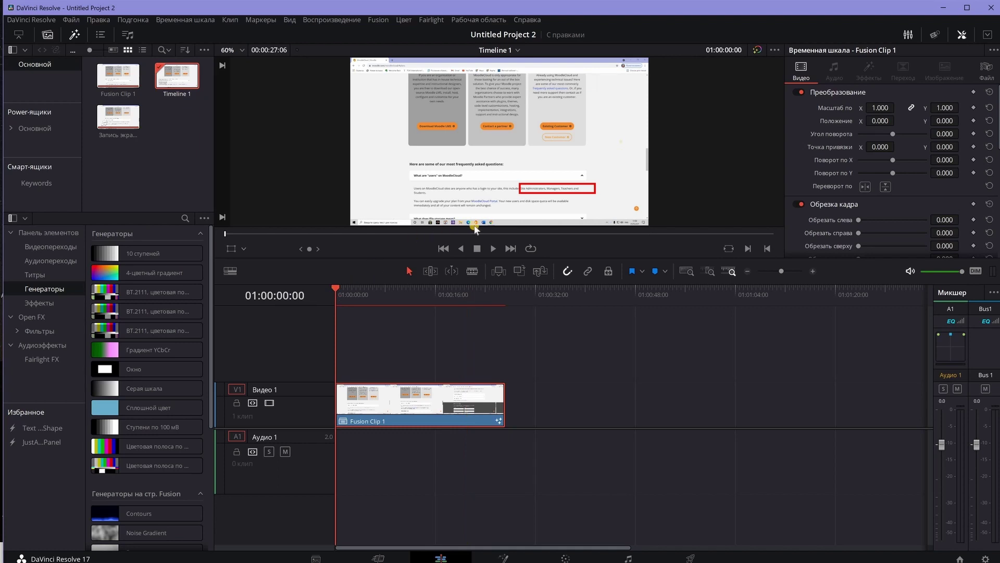
{"action": "left_click", "coordinate": [493, 249]}
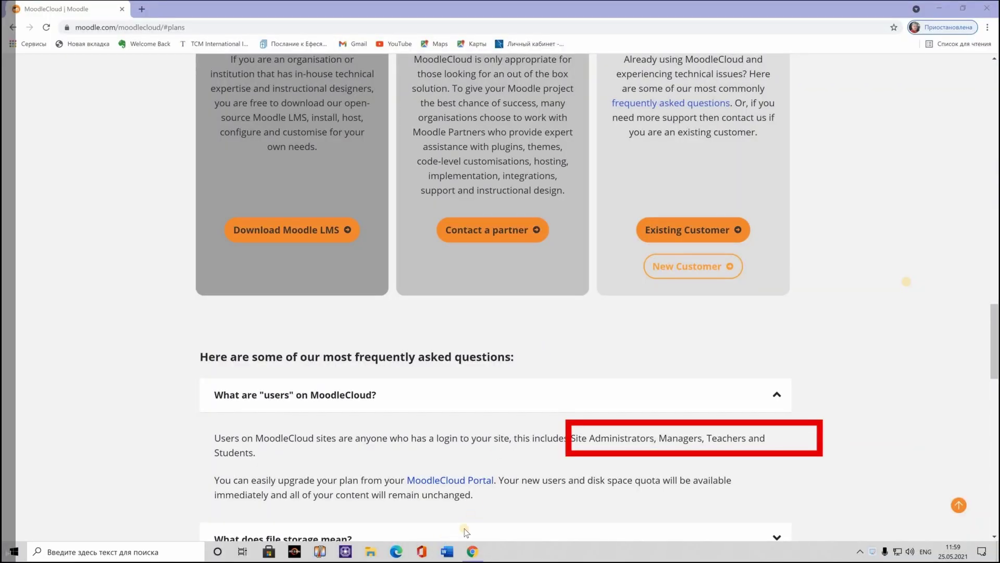
{"action": "mouse_move", "coordinate": [499, 519]}
{"action": "left_click", "coordinate": [499, 518]}
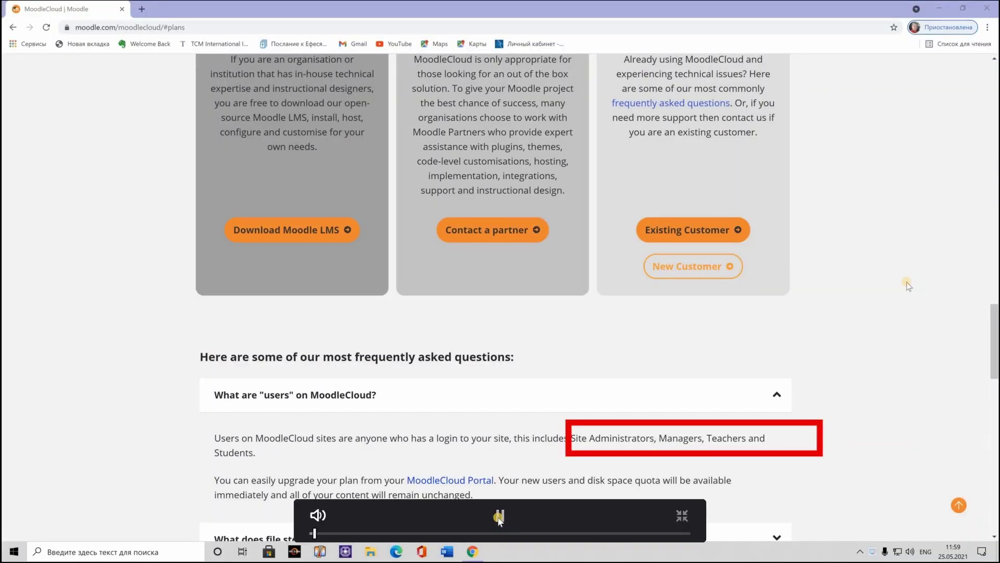